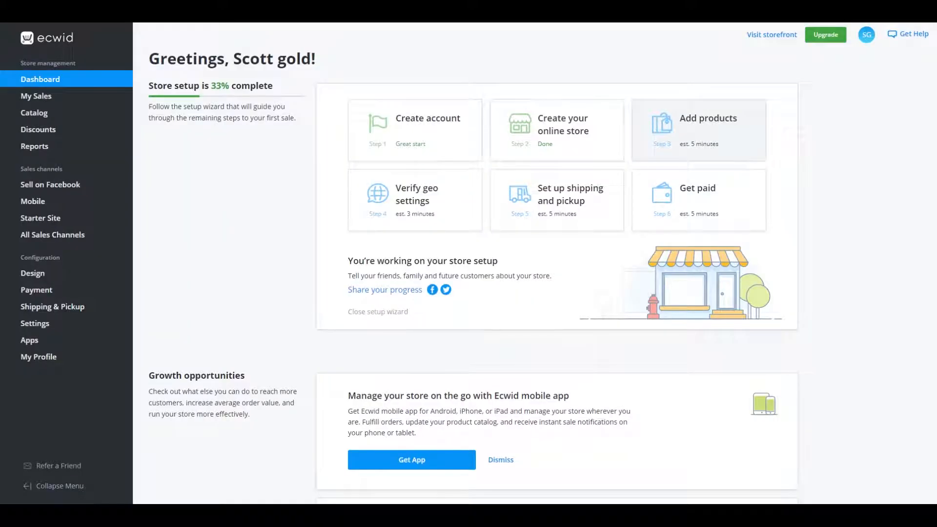
Start adding a product with the more powerful options and name it "Hulk Hands"
{"action": "left_click", "coordinate": [699, 130]}
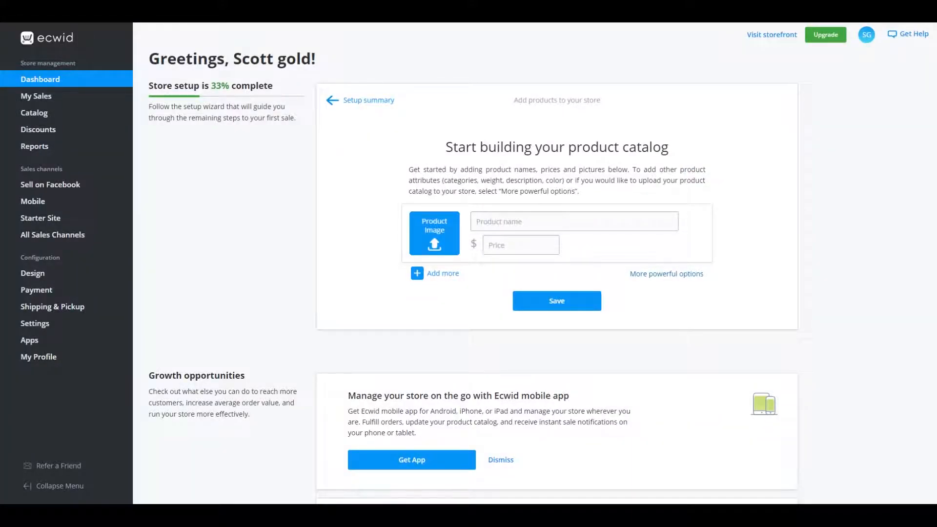
{"action": "left_click", "coordinate": [667, 273]}
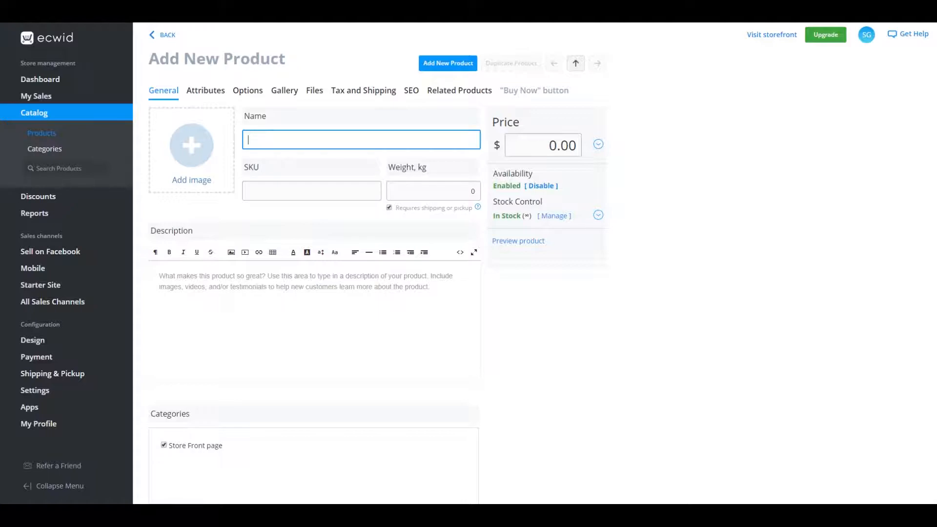
{"action": "type", "text": "Huljk Han"}
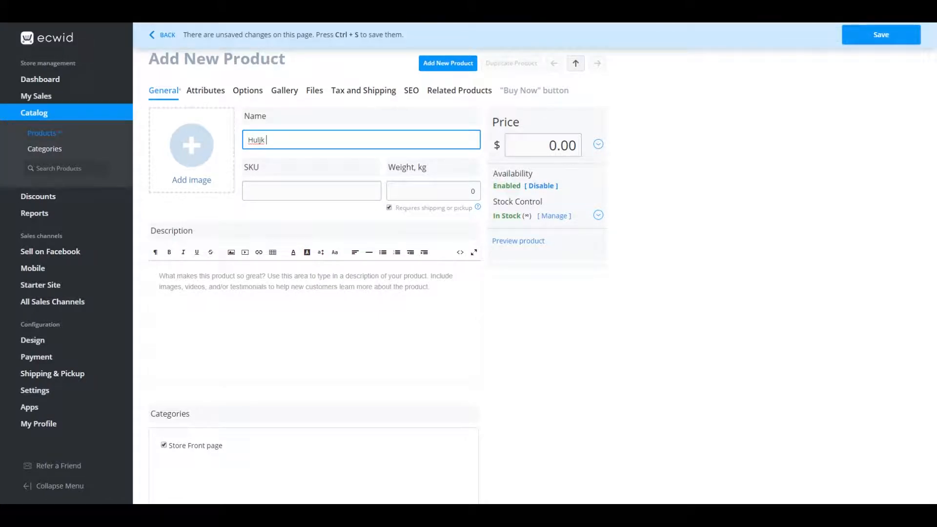
{"action": "key", "text": "BackSpace"}
{"action": "key", "text": "BackSpace"}
{"action": "key", "text": "BackSpace"}
{"action": "key", "text": "BackSpace"}
{"action": "key", "text": "BackSpace"}
{"action": "key", "text": "BackSpace"}
{"action": "type", "text": "k Hands"}
Add the "hulk hands" image file as the product's main picture
{"action": "left_click", "coordinate": [191, 145]}
{"action": "left_click", "coordinate": [231, 71]}
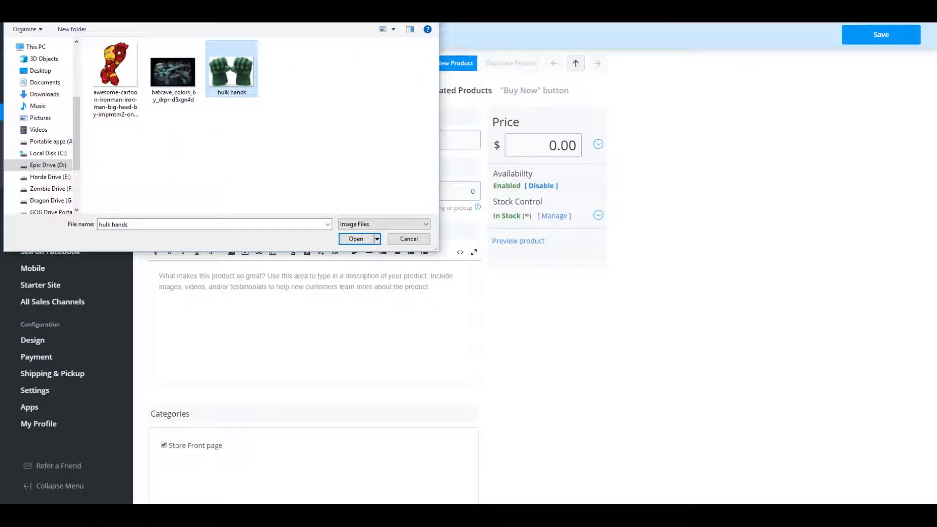
{"action": "key", "text": "Return"}
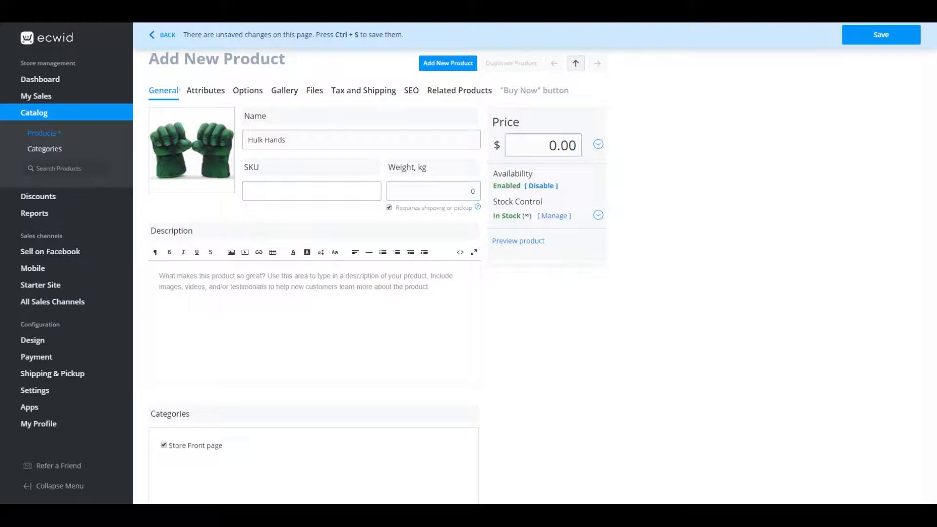
{"action": "left_click", "coordinate": [311, 191]}
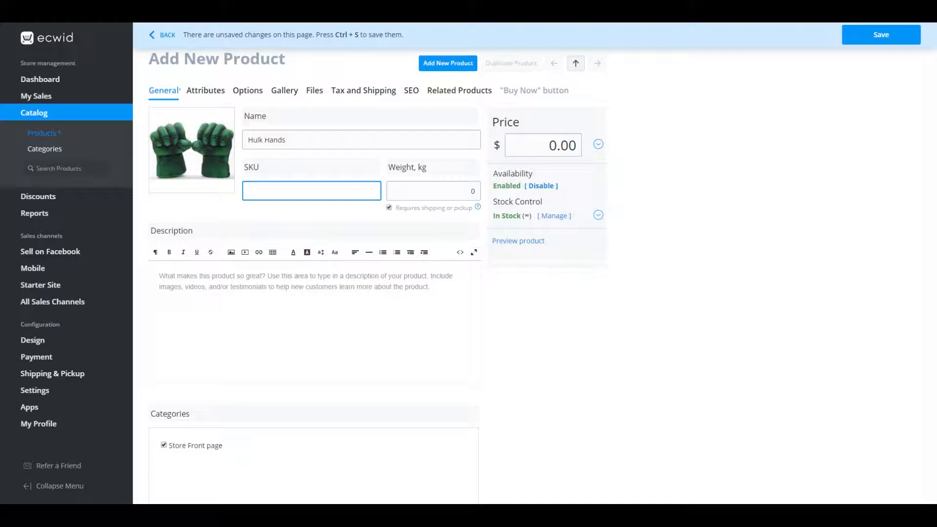
{"action": "type", "text": "32"}
{"action": "key", "text": "BackSpace"}
{"action": "key", "text": "BackSpace"}
Set the product's weight to 20 kg and write the description "Hulk Hands" with "Hulk Smash" below it after a blank line
{"action": "key", "text": "Tab"}
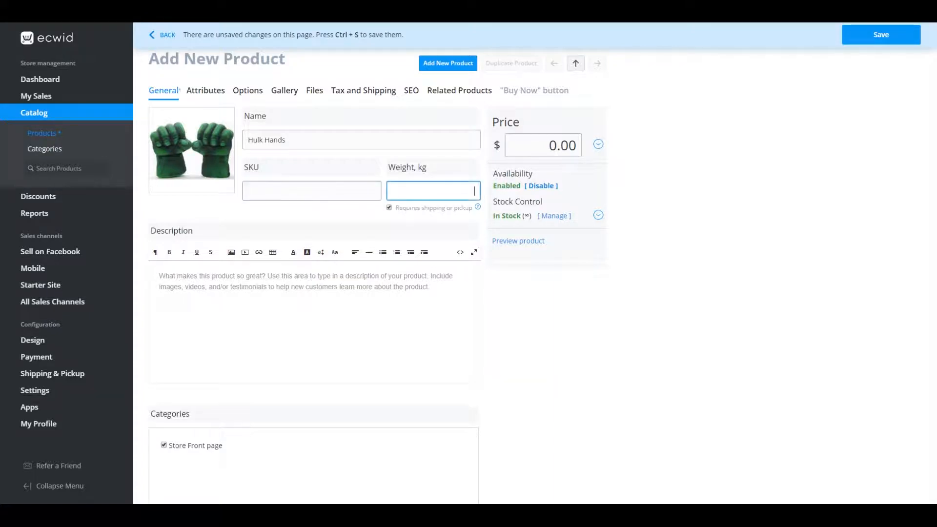
{"action": "type", "text": "20"}
{"action": "left_click", "coordinate": [159, 276]}
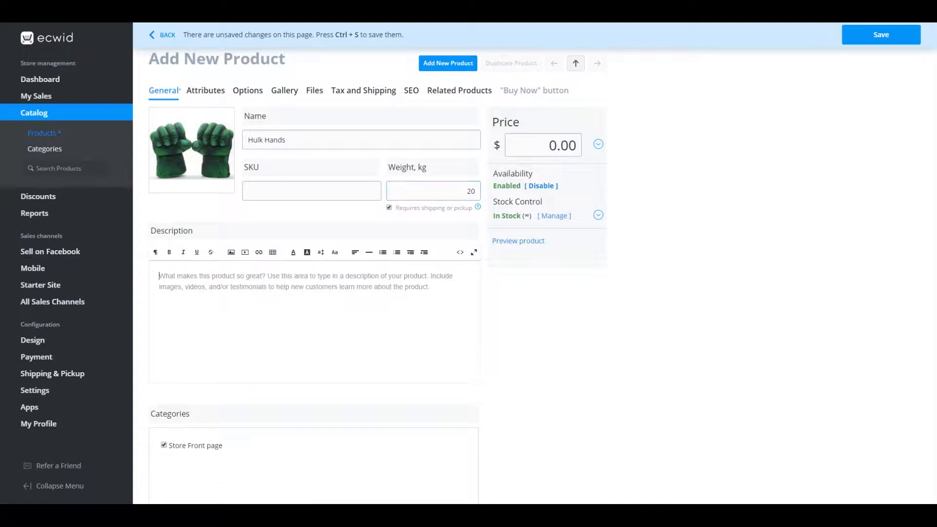
{"action": "type", "text": "Huljk Hands  "}
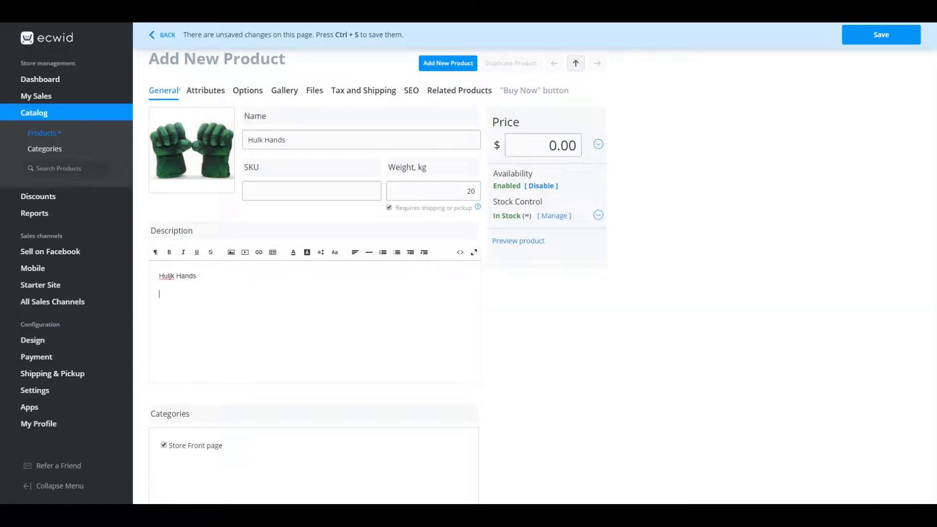
{"action": "type", "text": "Hulk Smash"}
{"action": "key", "text": "BackSpace"}
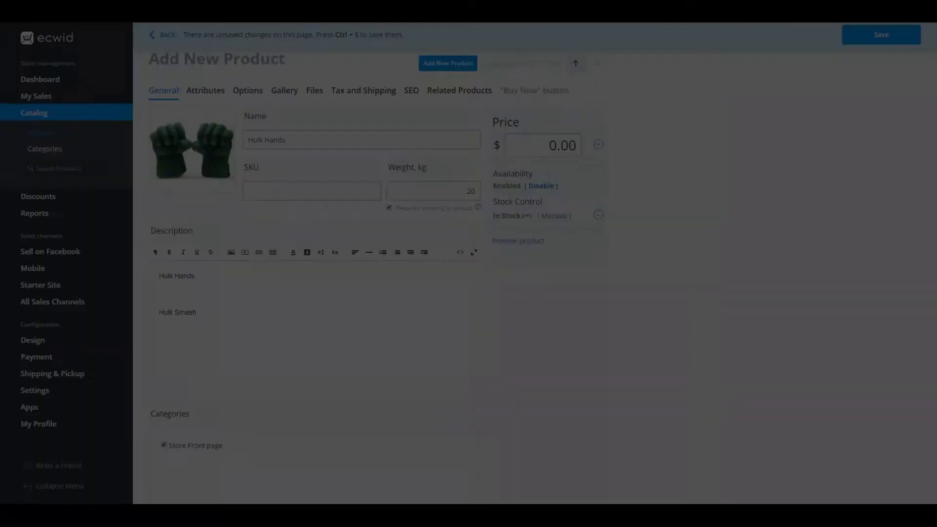
Set the product's price to $50 and save the new product
{"action": "scroll", "coordinate": [541, 275], "scroll_direction": "down", "scroll_amount": 1}
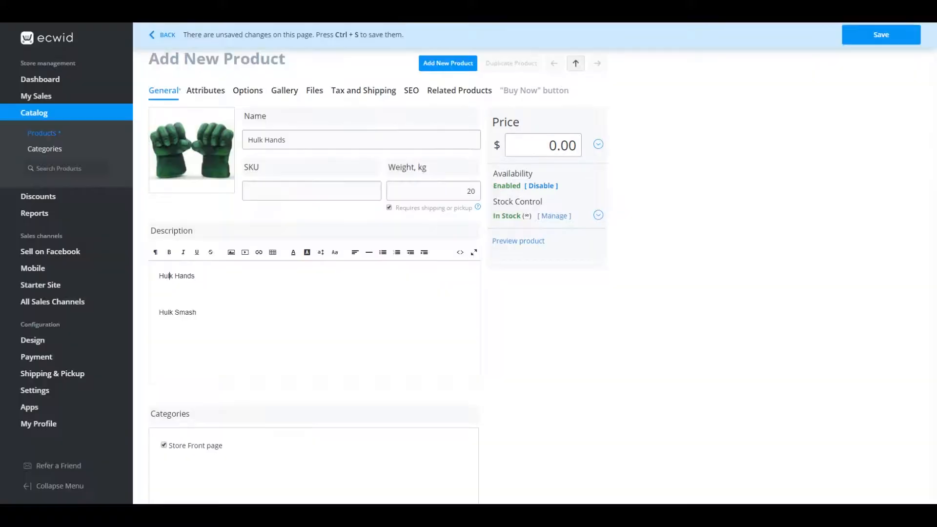
{"action": "left_click", "coordinate": [543, 145]}
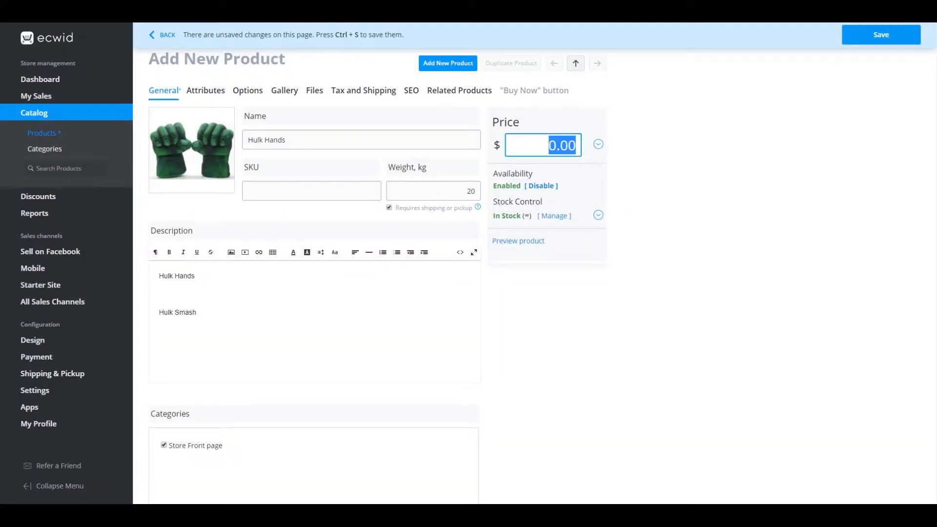
{"action": "type", "text": "50"}
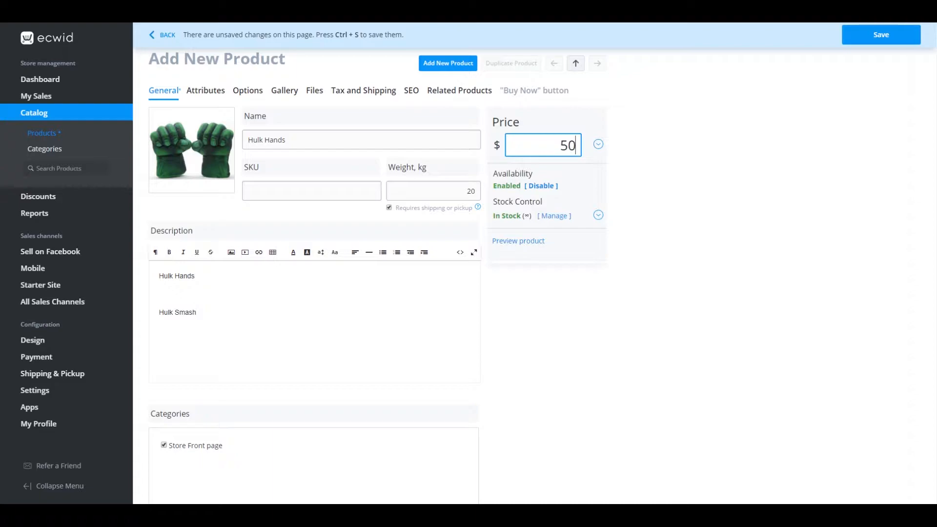
{"action": "key", "text": "Tab"}
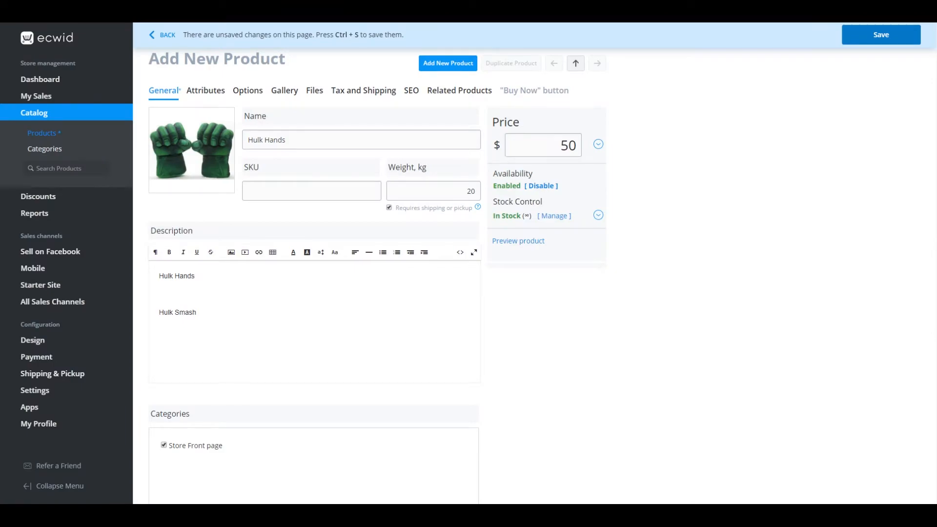
{"action": "left_click", "coordinate": [880, 35]}
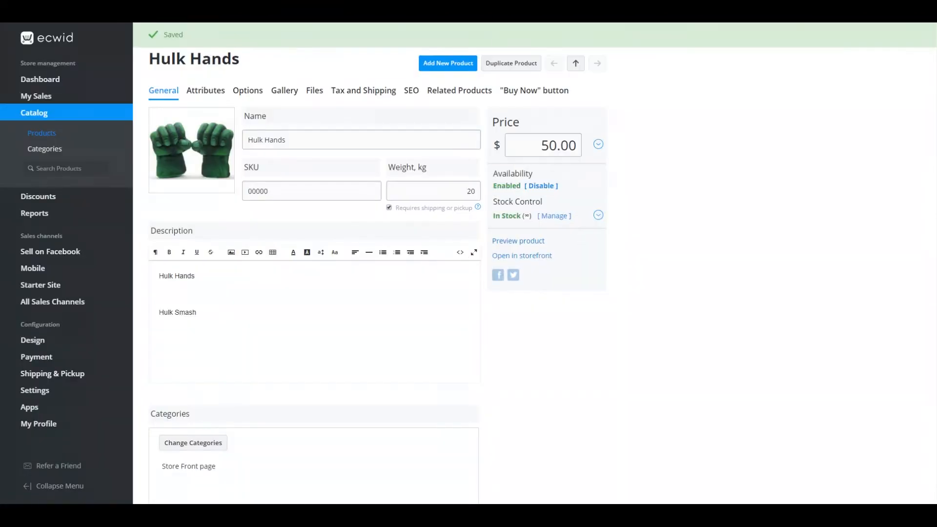
Preview the saved Hulk Hands product as customers see it, and close the preview
{"action": "left_click", "coordinate": [518, 242]}
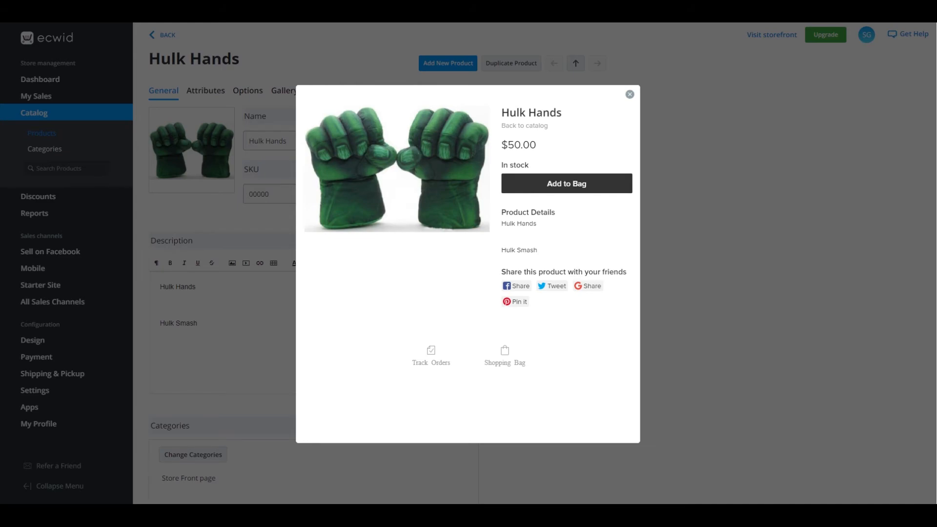
{"action": "left_click", "coordinate": [629, 94]}
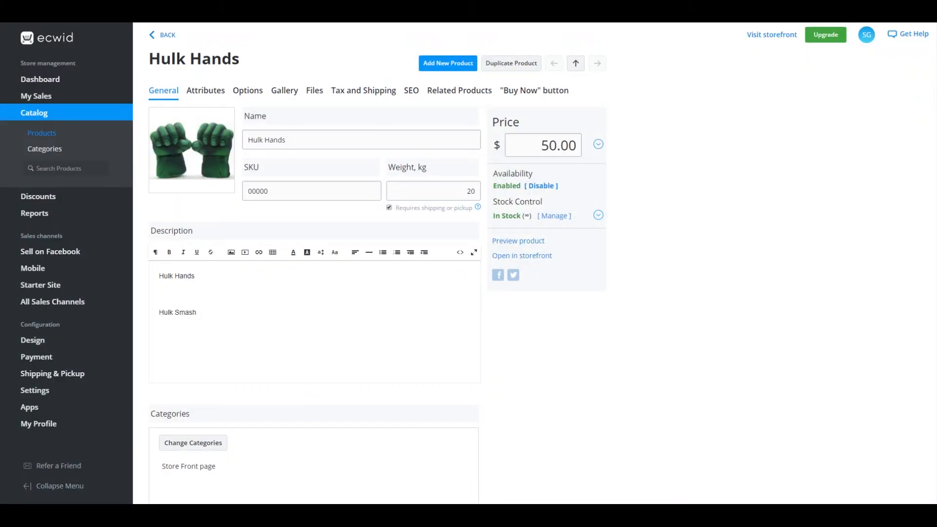